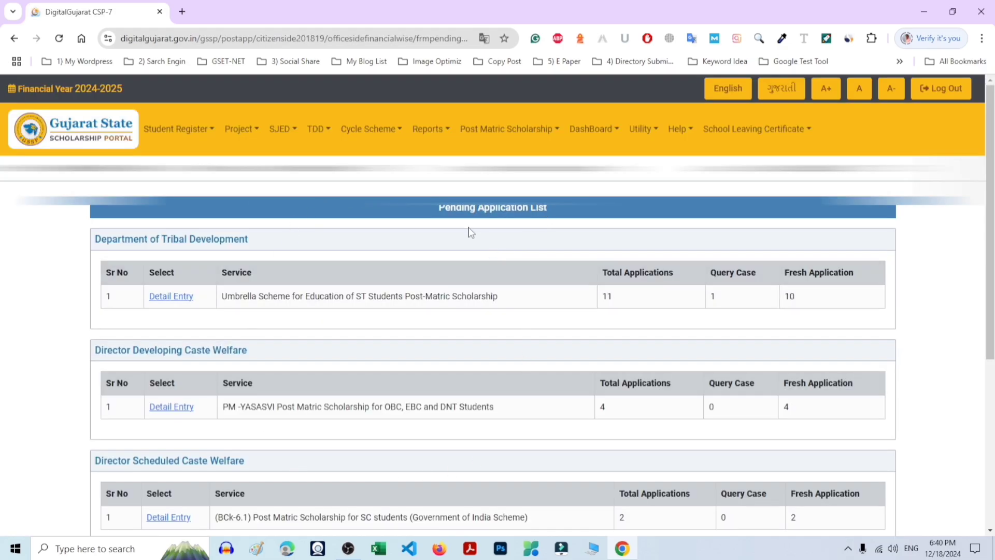
Review the pending application list across the departments, checking the total applications for the Tribal Development service.
{"action": "scroll", "coordinate": [299, 254], "scroll_direction": "down", "scroll_amount": 3}
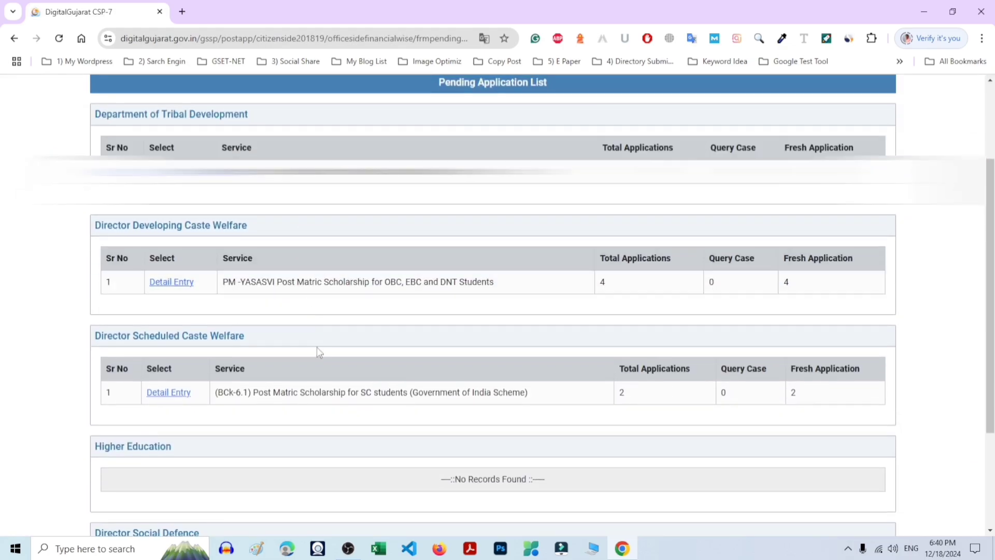
{"action": "scroll", "coordinate": [329, 433], "scroll_direction": "up", "scroll_amount": 3}
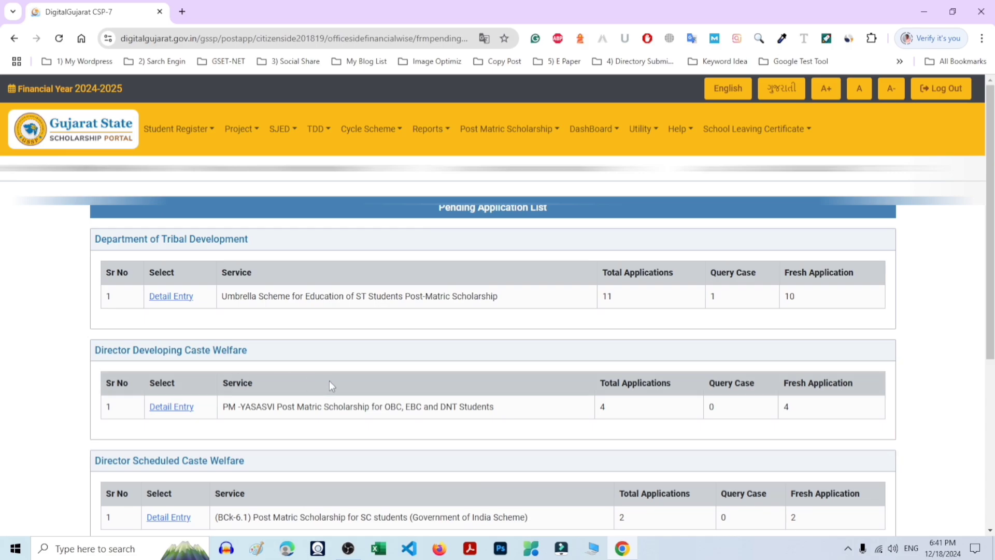
{"action": "scroll", "coordinate": [290, 399], "scroll_direction": "down", "scroll_amount": 1}
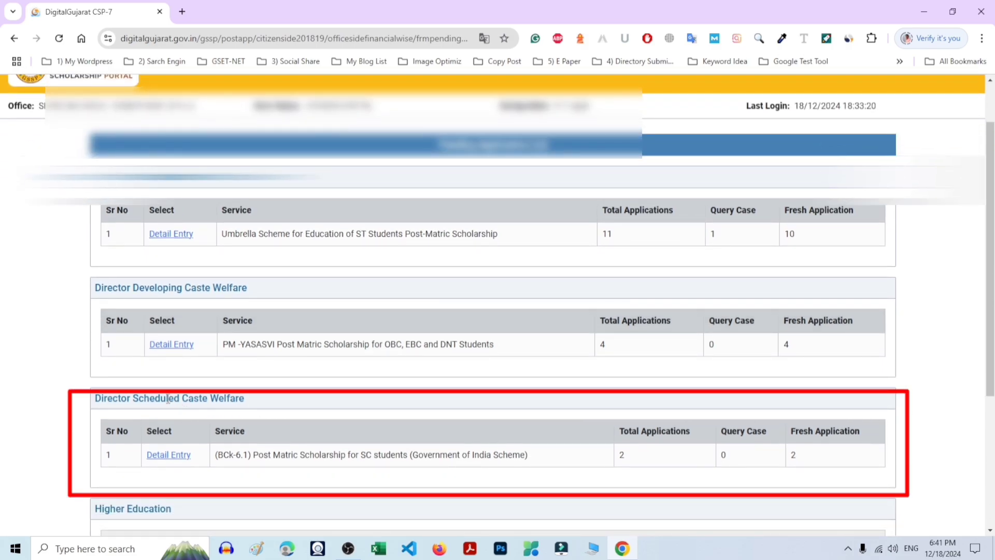
{"action": "scroll", "coordinate": [644, 290], "scroll_direction": "up", "scroll_amount": 1}
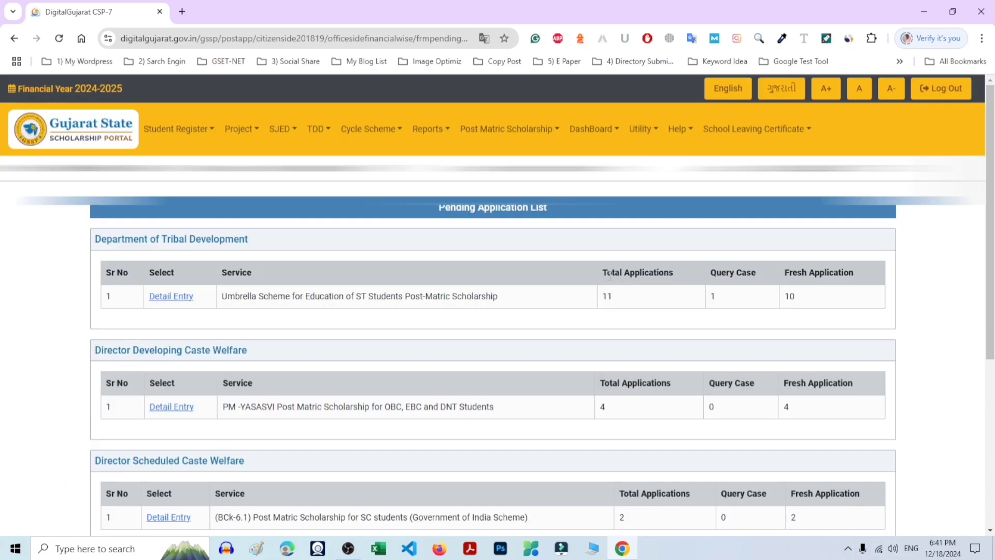
{"action": "left_click_drag", "start_coordinate": [604, 273], "coordinate": [673, 273]}
{"action": "left_click_drag", "start_coordinate": [604, 296], "coordinate": [631, 298]}
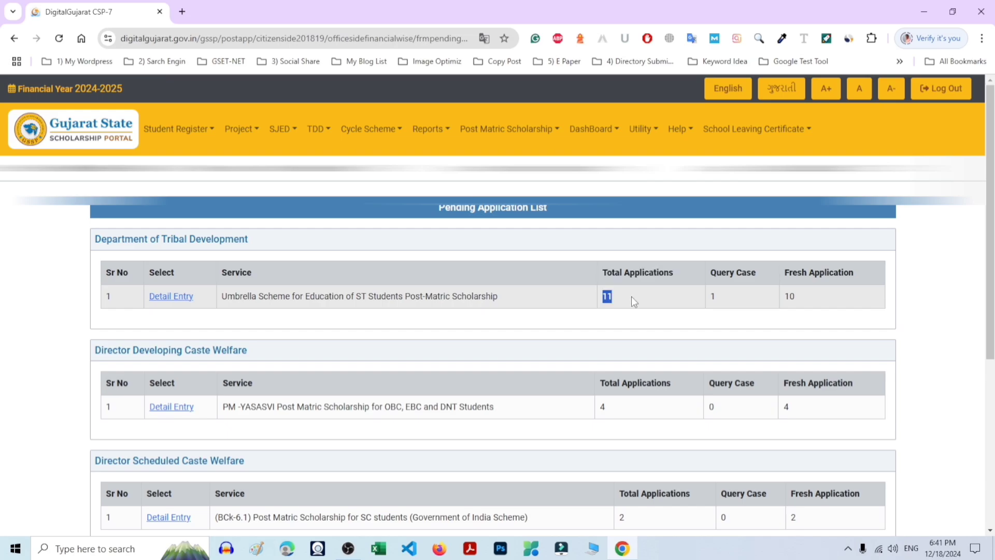
{"action": "scroll", "coordinate": [651, 337], "scroll_direction": "down", "scroll_amount": 1}
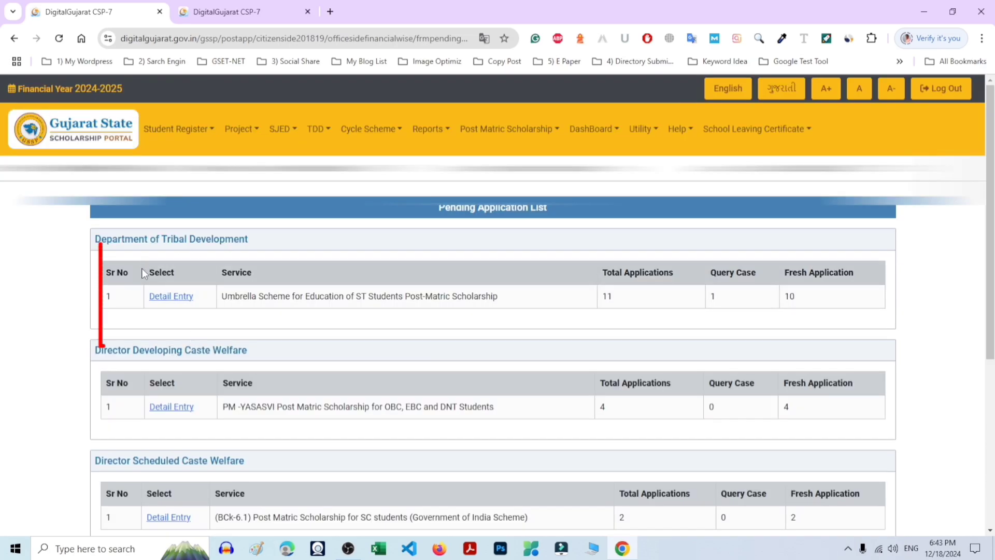
Open the detail entry of the Umbrella Scheme for ST Students Post-Matric Scholarship and choose the college and the 11TH course.
{"action": "left_click", "coordinate": [184, 306]}
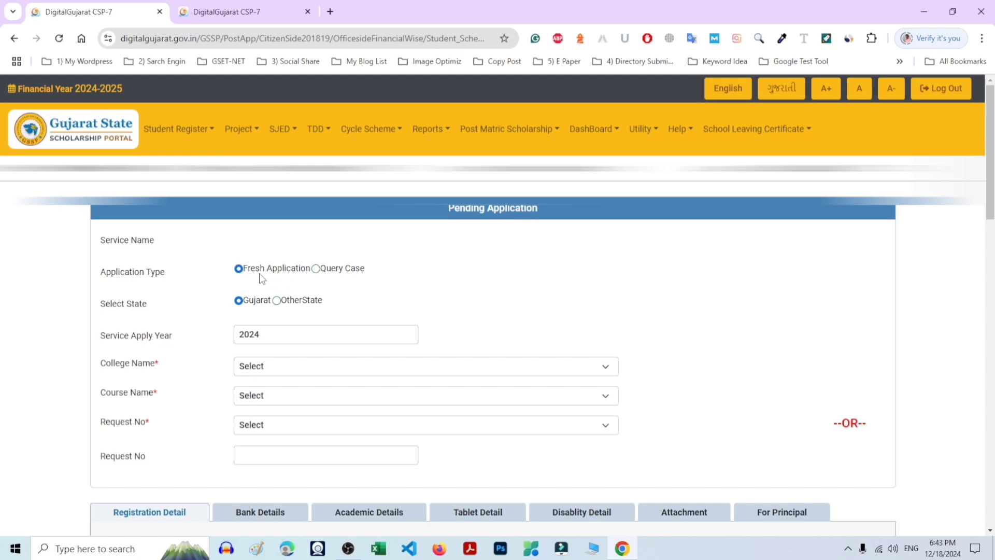
{"action": "scroll", "coordinate": [278, 274], "scroll_direction": "down", "scroll_amount": 1}
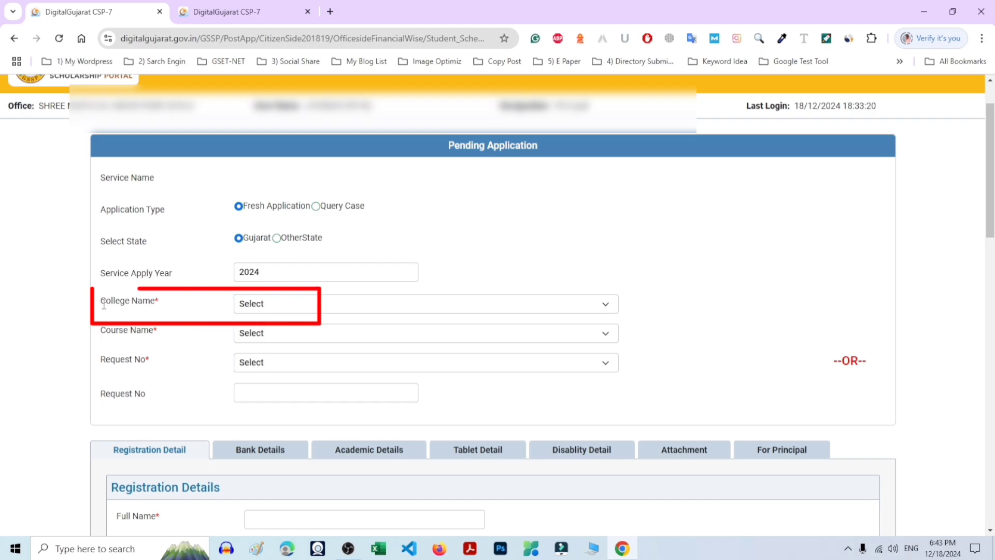
{"action": "left_click", "coordinate": [267, 306]}
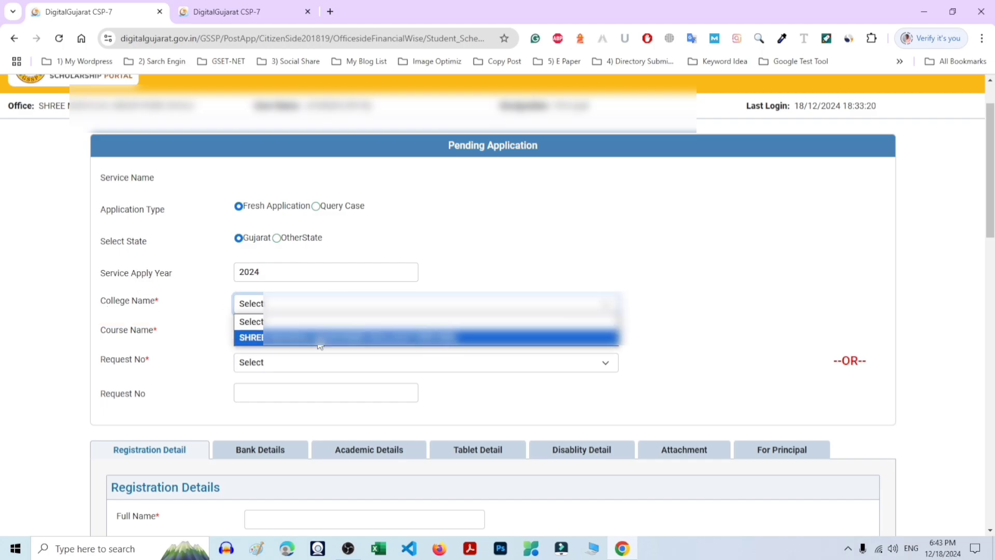
{"action": "left_click", "coordinate": [318, 338]}
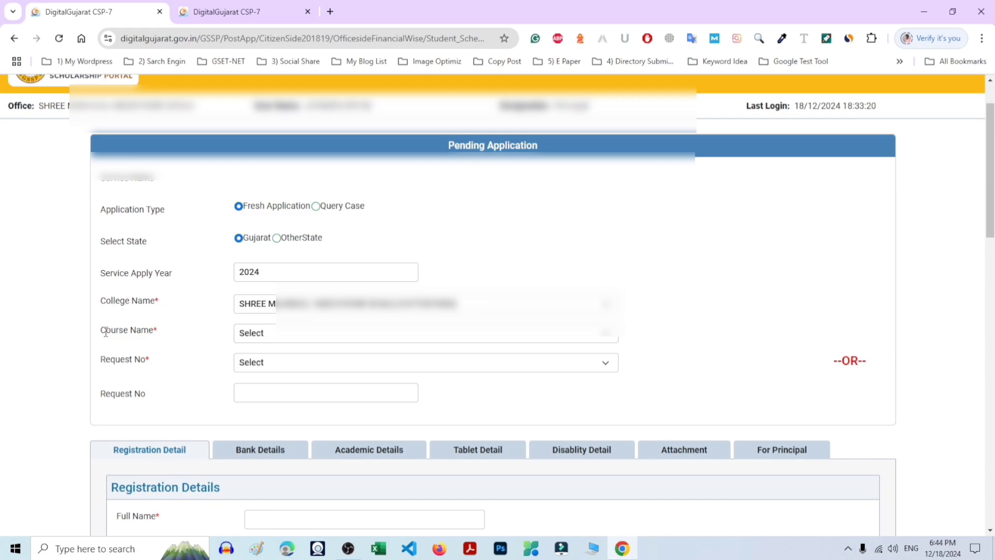
{"action": "left_click", "coordinate": [256, 340]}
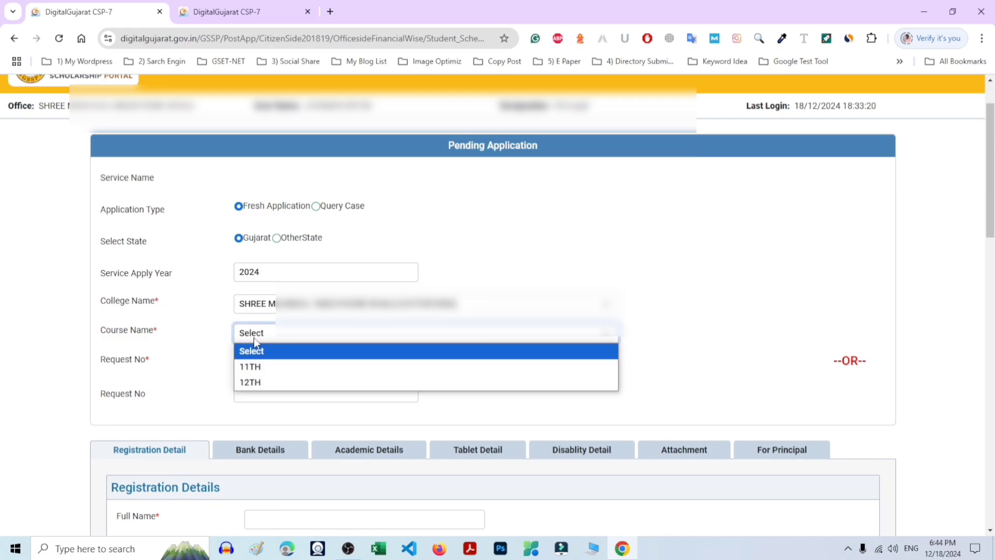
{"action": "left_click", "coordinate": [270, 372]}
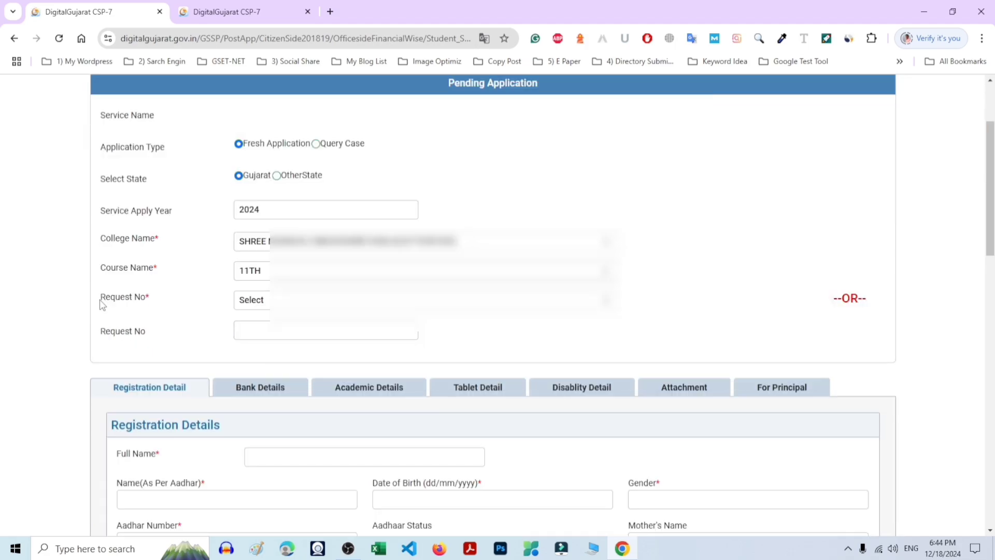
Load the first fresh student application in the list by selecting its request number.
{"action": "left_click_drag", "start_coordinate": [100, 300], "coordinate": [171, 303]}
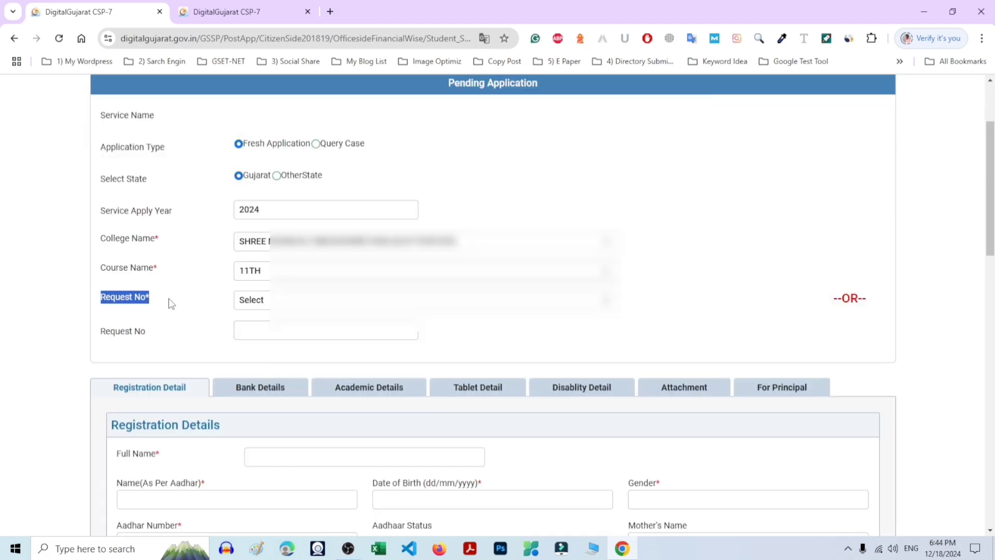
{"action": "left_click", "coordinate": [247, 305]}
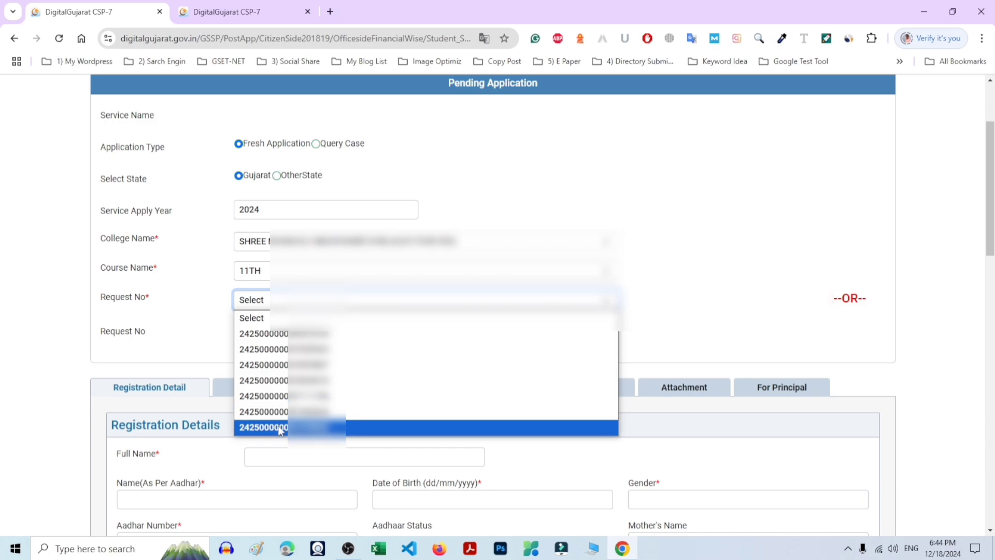
{"action": "left_click", "coordinate": [282, 334]}
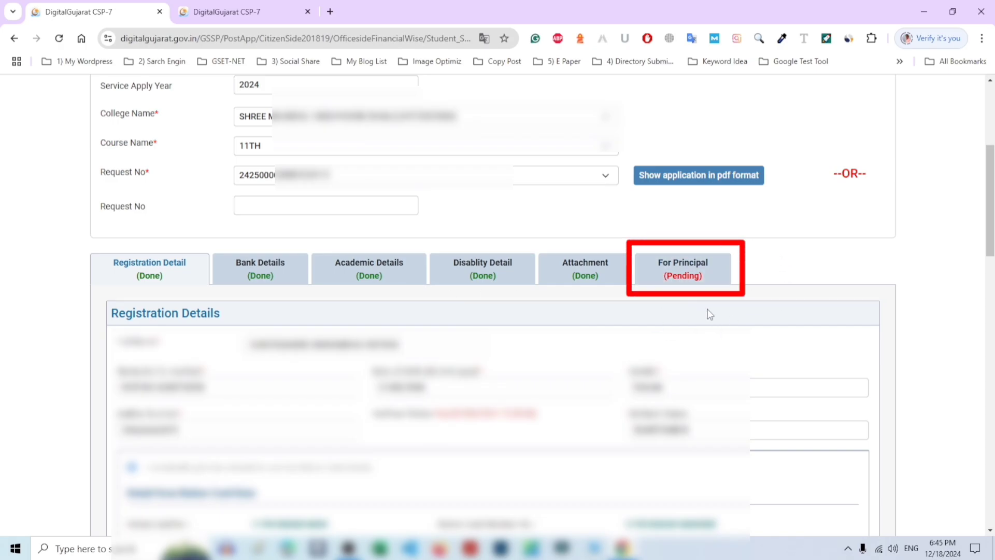
Open the application's For Principal section and tick the principal's certification that the student matches the EKYC details and institute records.
{"action": "left_click", "coordinate": [672, 280]}
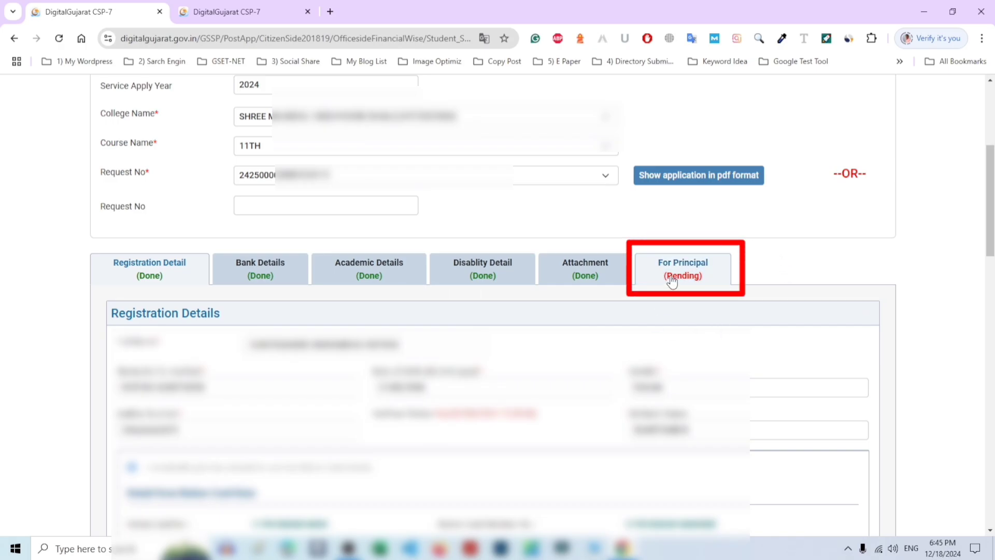
{"action": "left_click", "coordinate": [672, 280]}
{"action": "scroll", "coordinate": [668, 279], "scroll_direction": "down", "scroll_amount": 2}
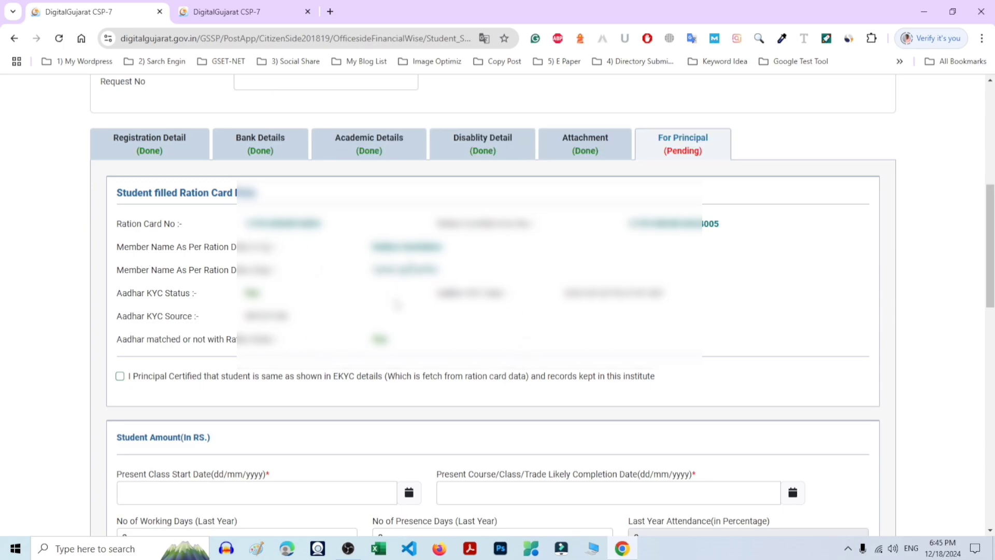
{"action": "scroll", "coordinate": [397, 305], "scroll_direction": "down", "scroll_amount": 1}
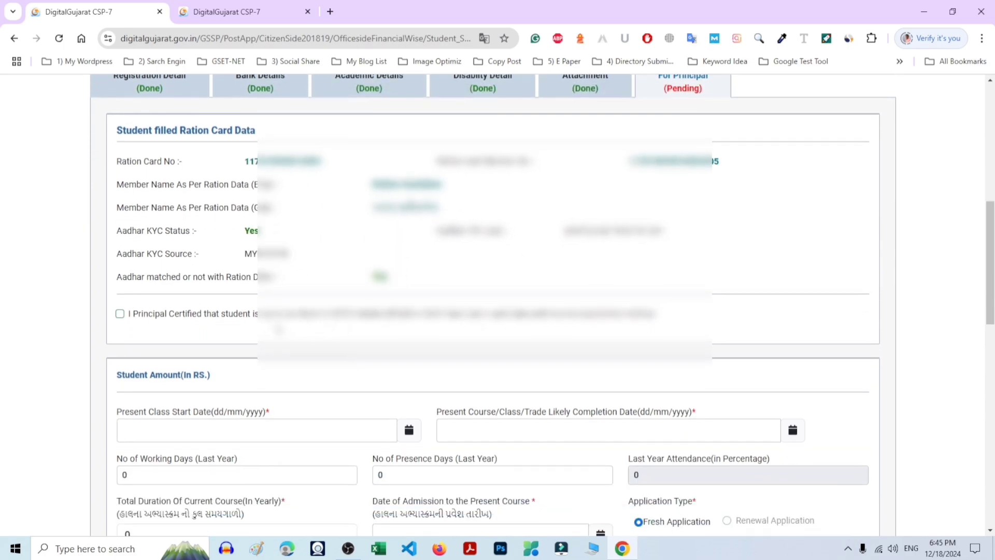
{"action": "left_click", "coordinate": [120, 314]}
{"action": "scroll", "coordinate": [159, 343], "scroll_direction": "down", "scroll_amount": 1}
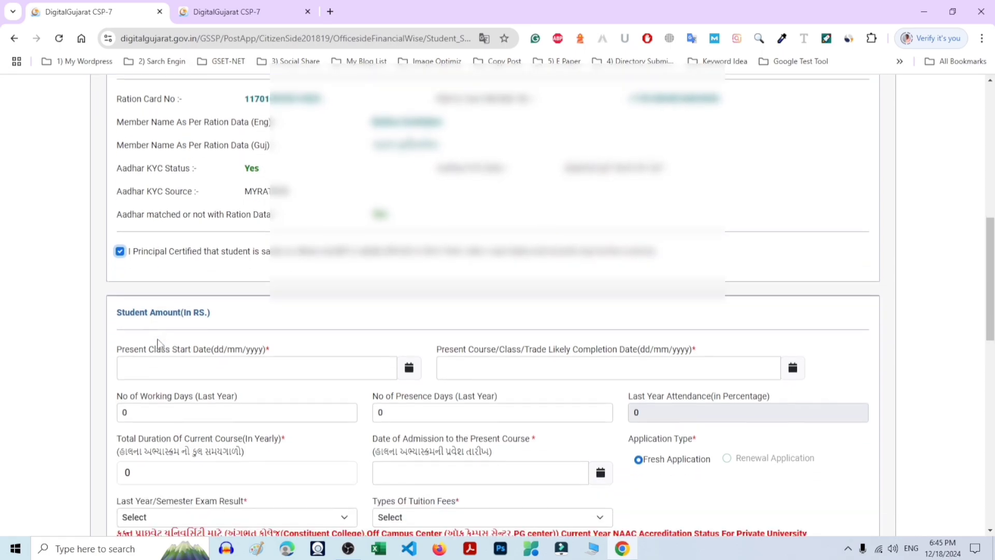
Examine the Student Amount section's class date fields and the options for last exam result, tuition fee type and NAAC status.
{"action": "scroll", "coordinate": [159, 343], "scroll_direction": "down", "scroll_amount": 2}
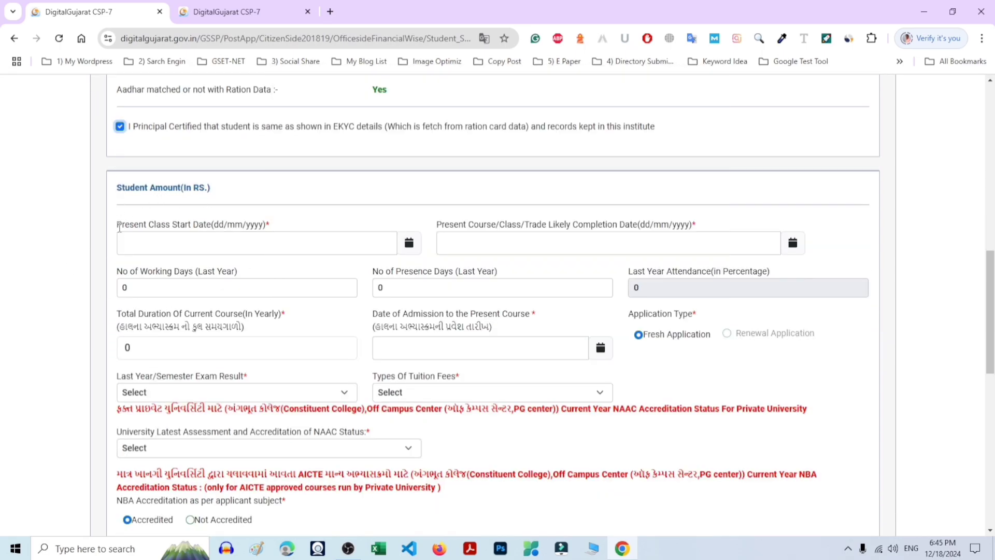
{"action": "left_click_drag", "start_coordinate": [117, 225], "coordinate": [259, 226]}
{"action": "left_click", "coordinate": [330, 230]}
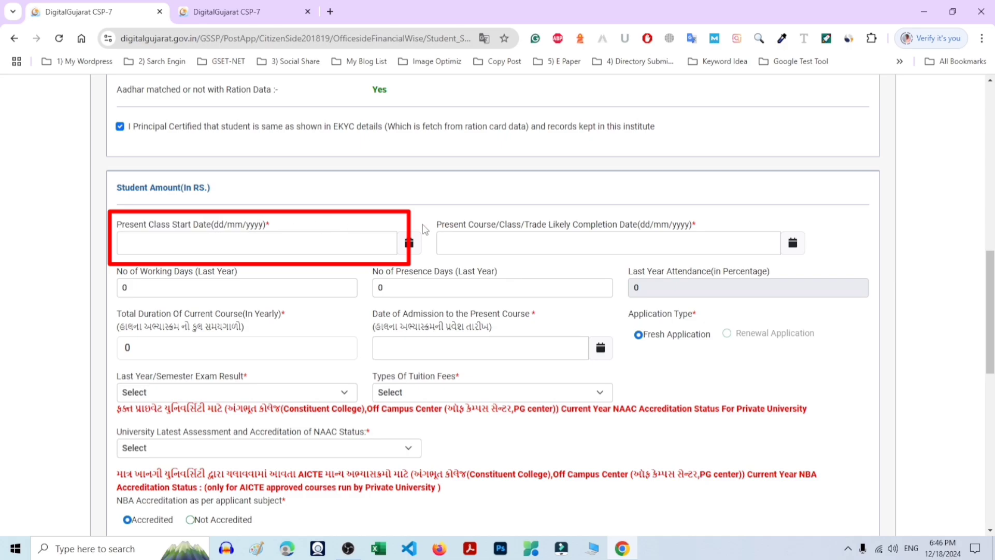
{"action": "left_click_drag", "start_coordinate": [441, 224], "coordinate": [659, 230]}
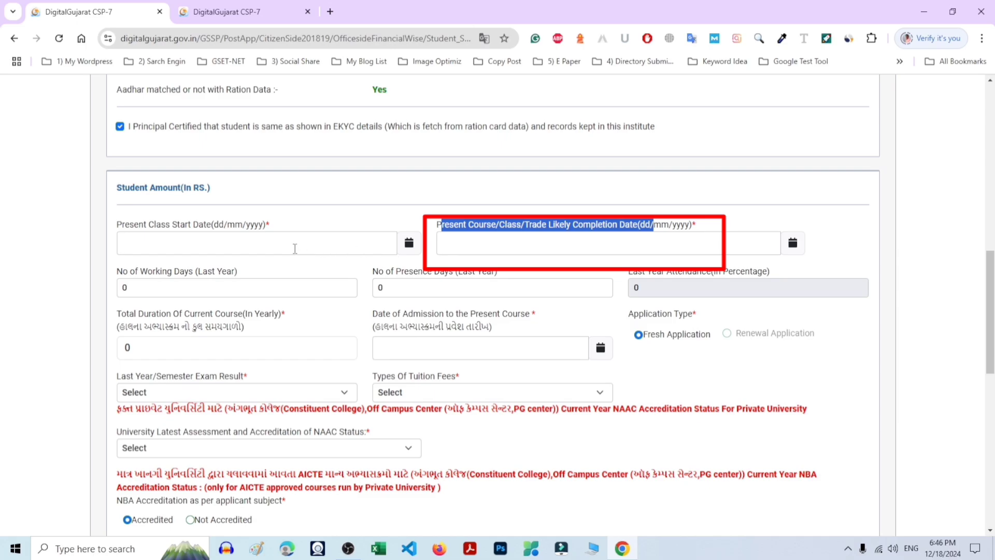
{"action": "left_click", "coordinate": [294, 249]}
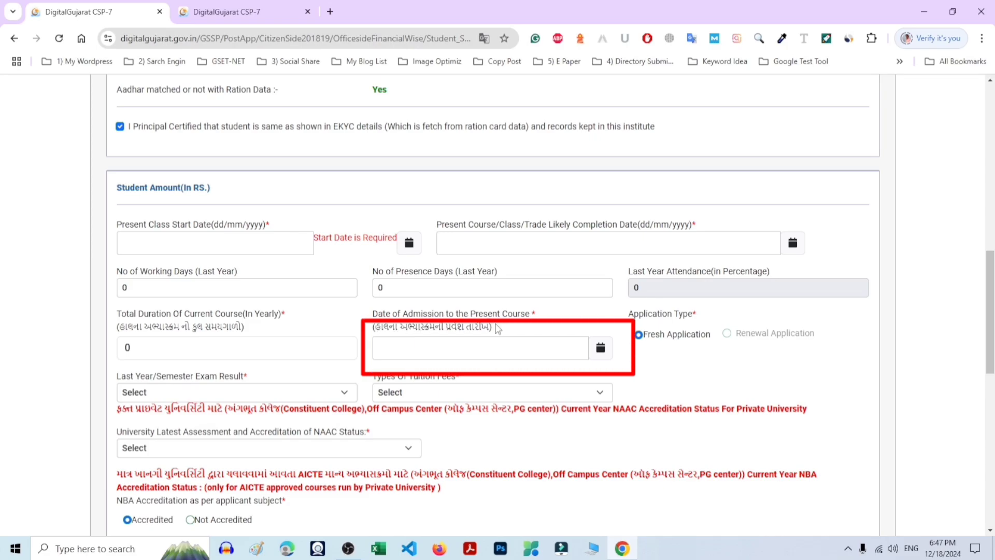
{"action": "left_click", "coordinate": [218, 393]}
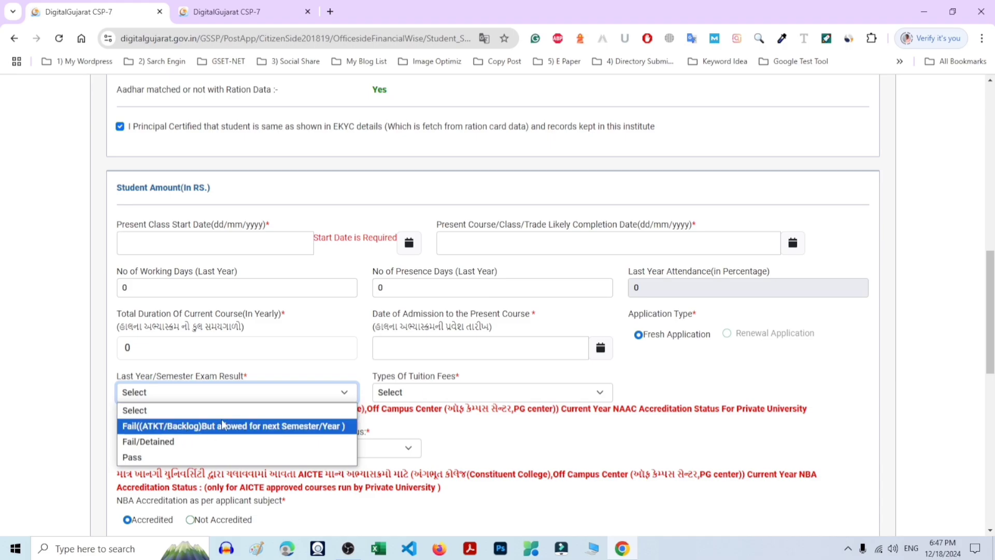
{"action": "left_click", "coordinate": [278, 376]}
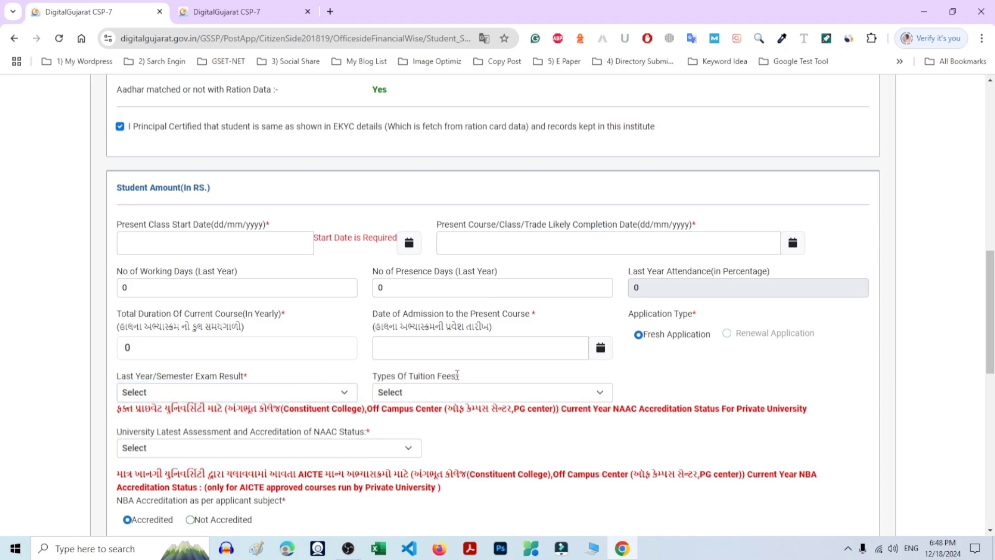
{"action": "left_click", "coordinate": [448, 392]}
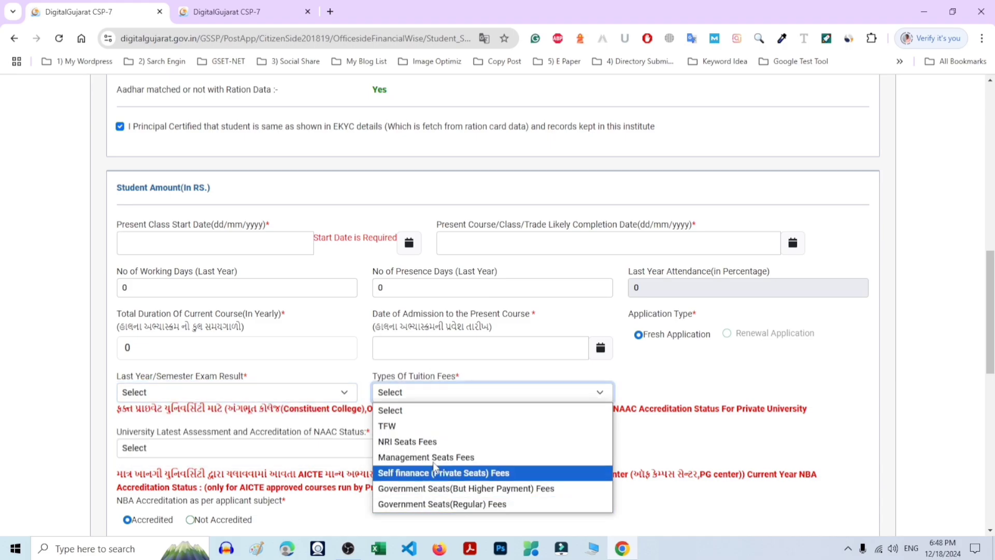
{"action": "left_click", "coordinate": [637, 385]}
{"action": "scroll", "coordinate": [324, 387], "scroll_direction": "down", "scroll_amount": 1}
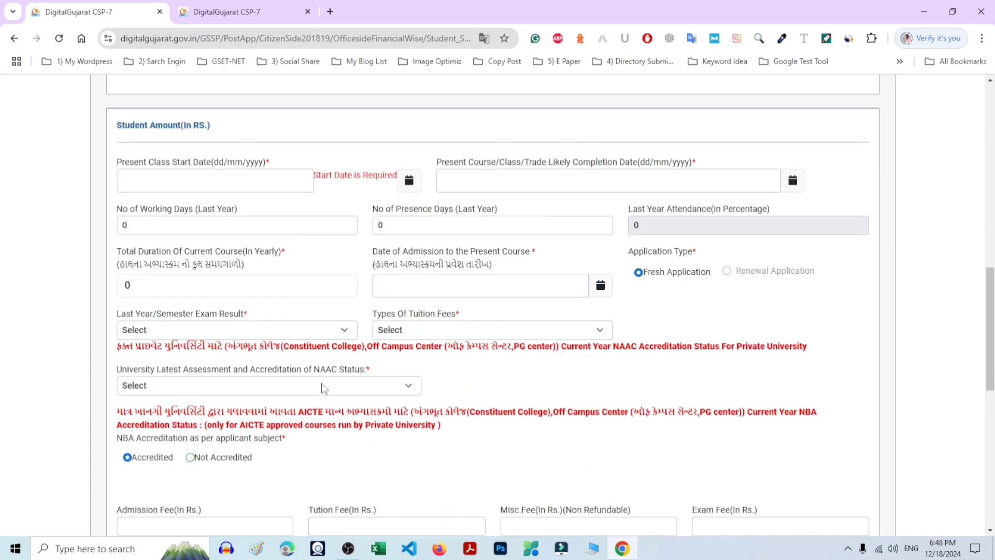
{"action": "left_click", "coordinate": [350, 391]}
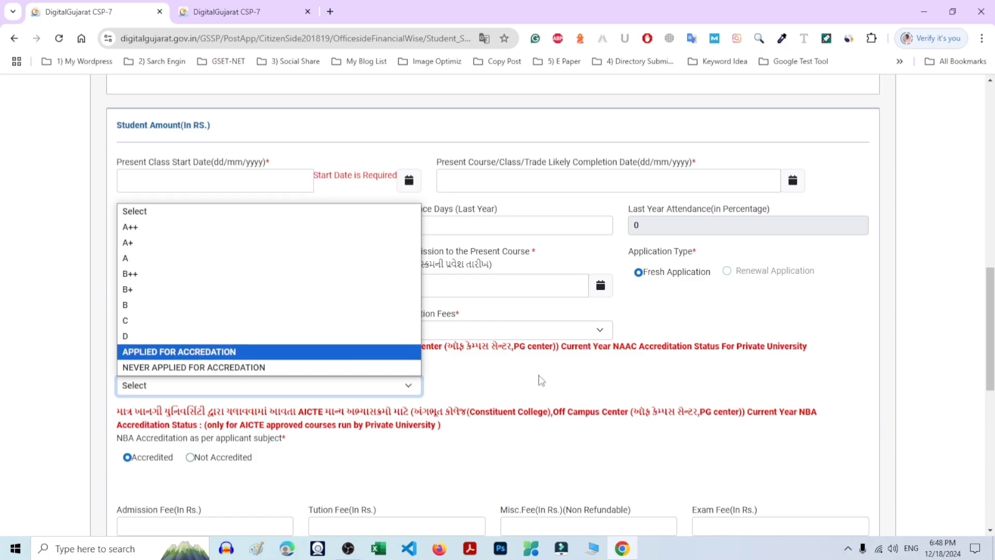
Approve the student's scholarship application below the return reasons and comments field, and acknowledge the resulting messages.
{"action": "scroll", "coordinate": [587, 395], "scroll_direction": "down", "scroll_amount": 1}
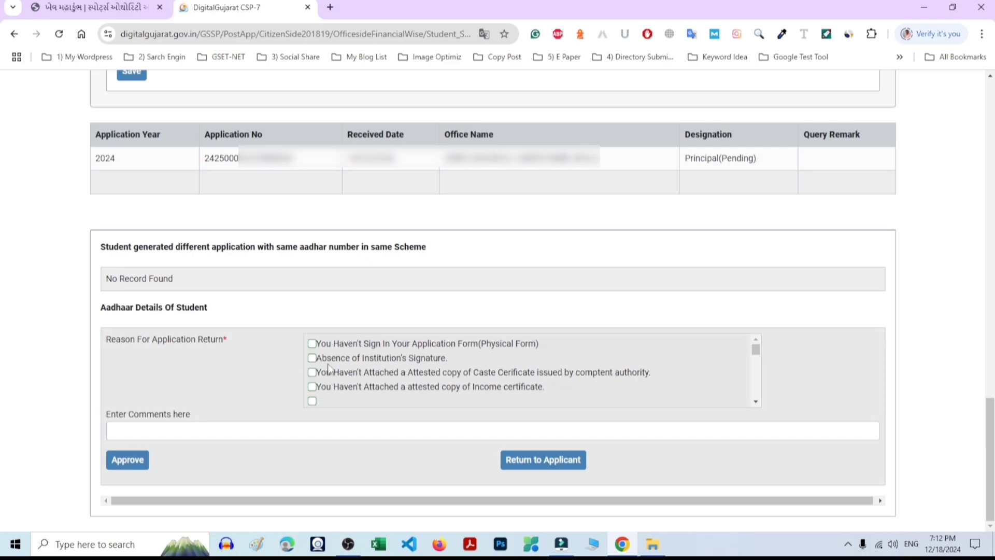
{"action": "left_click", "coordinate": [210, 432]}
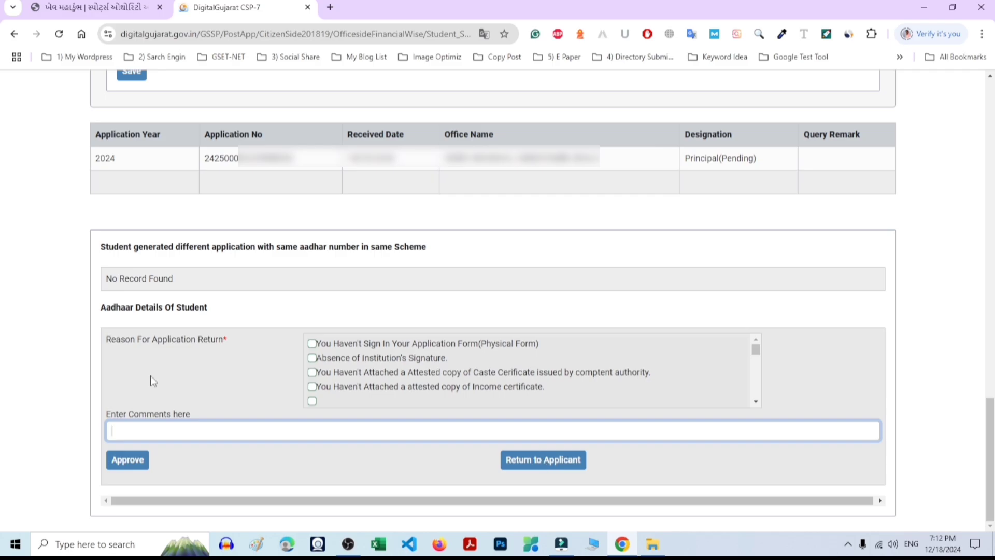
{"action": "left_click", "coordinate": [126, 462]}
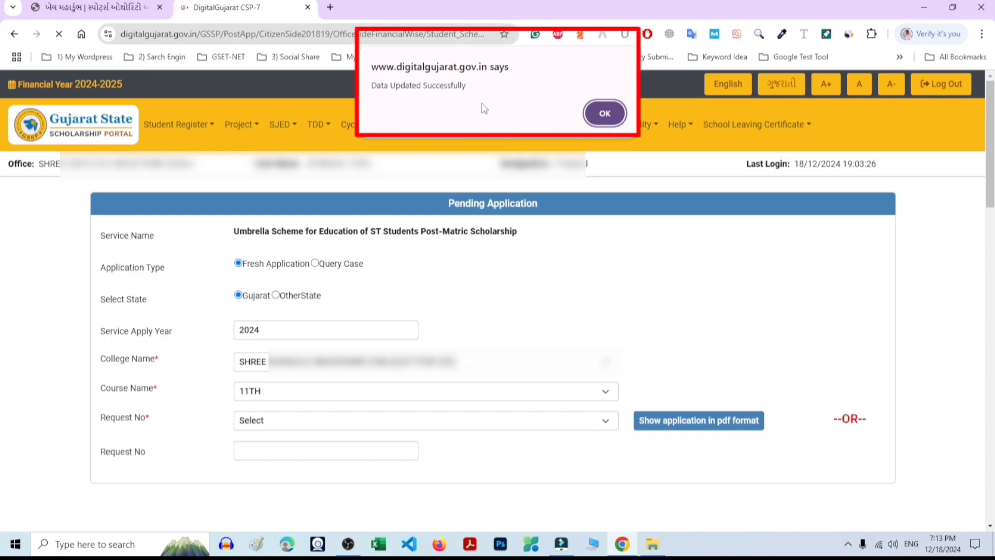
{"action": "left_click", "coordinate": [609, 118]}
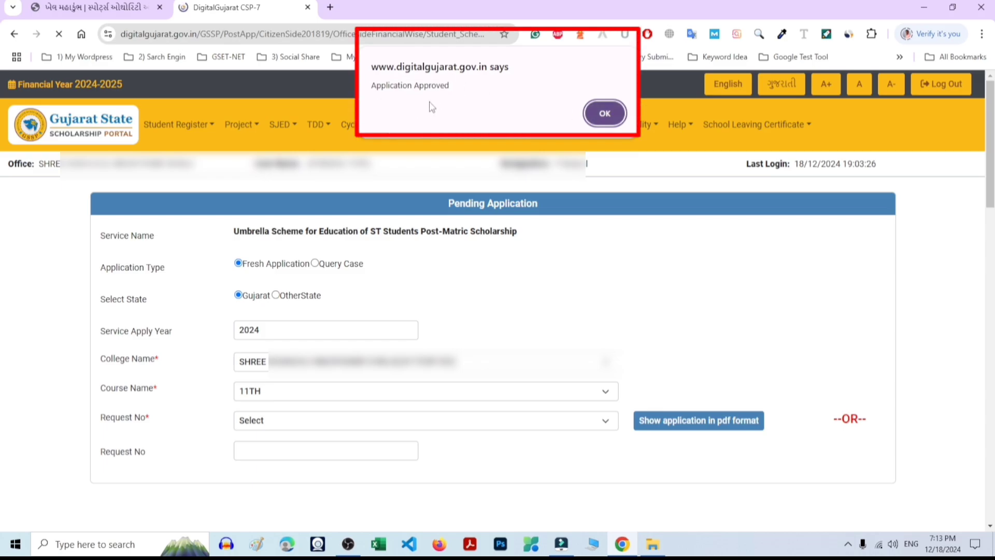
{"action": "left_click", "coordinate": [602, 115]}
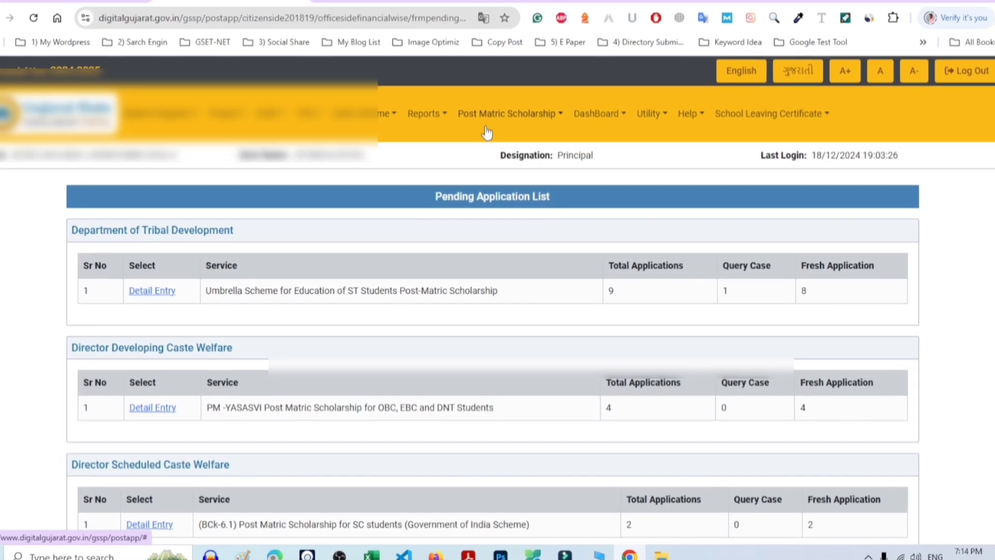
Open the Post Metric Send Applications list to check the applications approved by the college.
{"action": "left_click", "coordinate": [519, 118]}
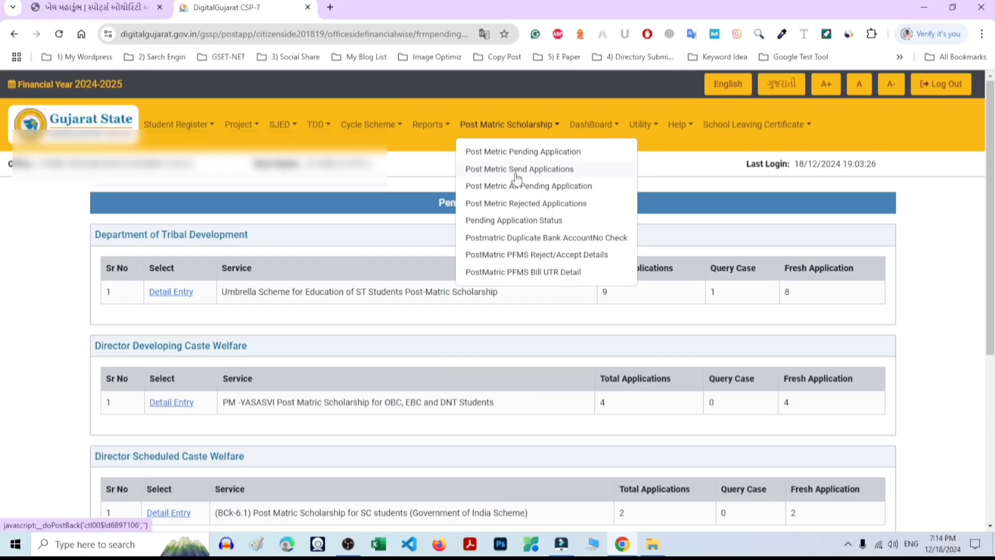
{"action": "left_click", "coordinate": [525, 112]}
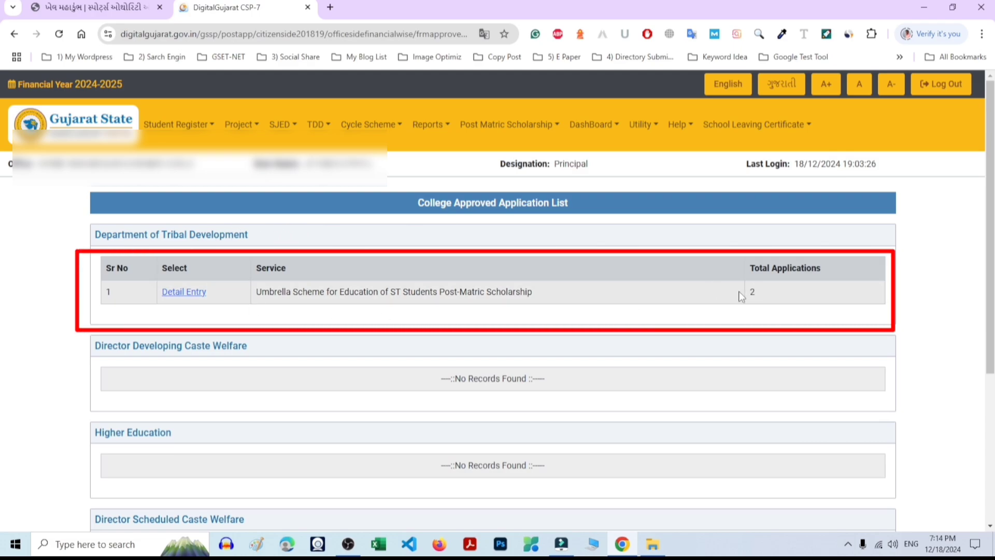
Open the detail entry of the Umbrella Scheme for Education of ST Students Post-Matric Scholarship and select all the listed applications.
{"action": "left_click", "coordinate": [176, 294]}
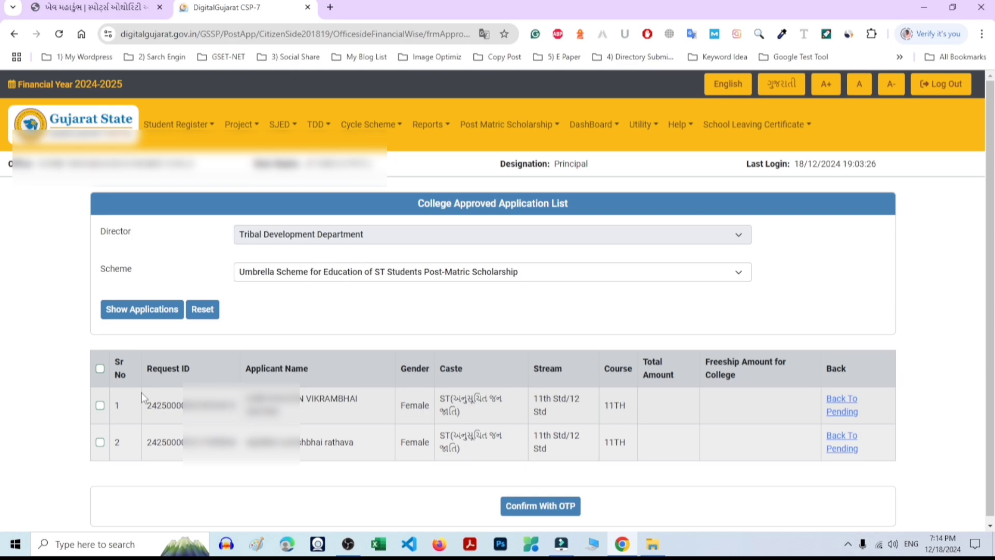
{"action": "left_click", "coordinate": [100, 368]}
{"action": "scroll", "coordinate": [493, 456], "scroll_direction": "down", "scroll_amount": 1}
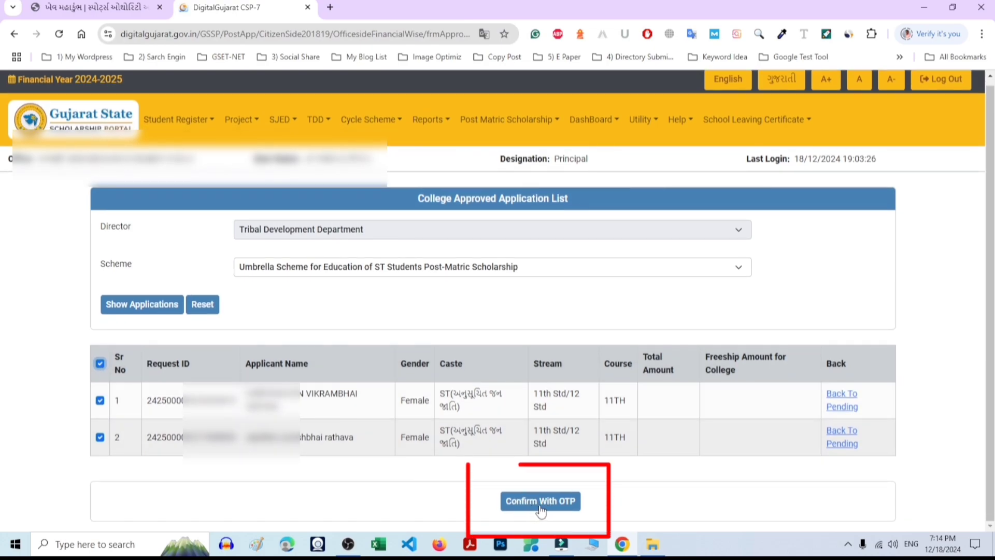
Request and verify the OTP for the selected applications, and confirm sending them to the higher authority.
{"action": "left_click", "coordinate": [541, 501]}
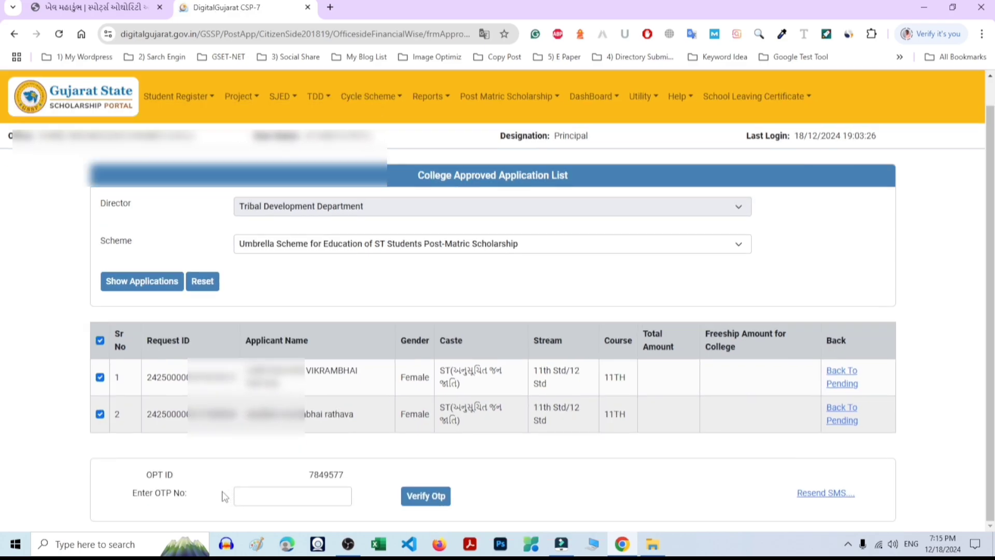
{"action": "left_click", "coordinate": [248, 497]}
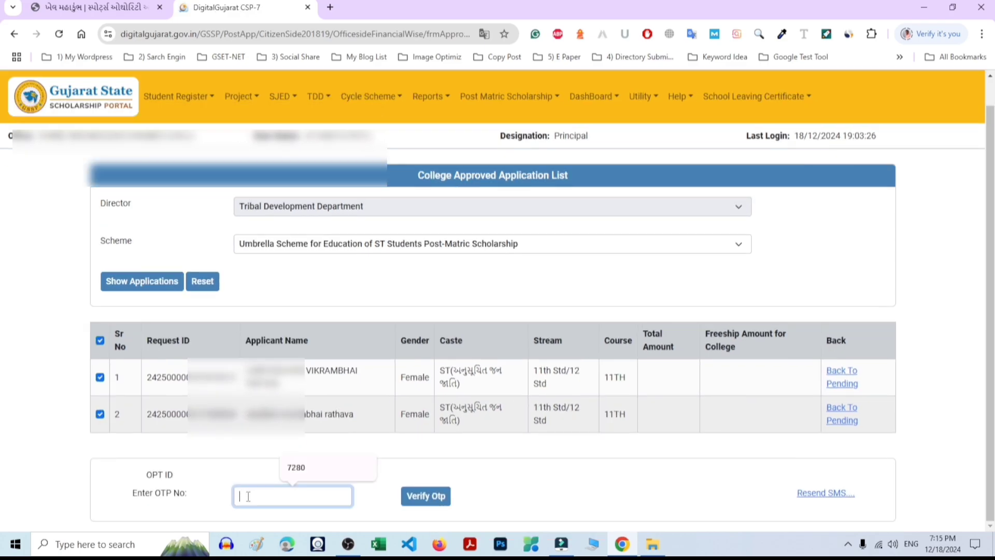
{"action": "left_click", "coordinate": [429, 505]}
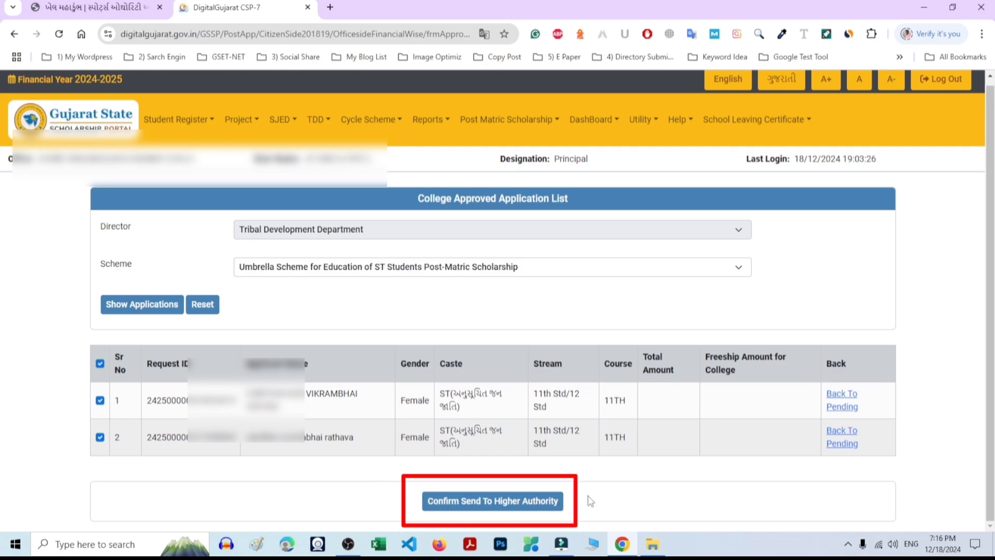
{"action": "left_click", "coordinate": [519, 506]}
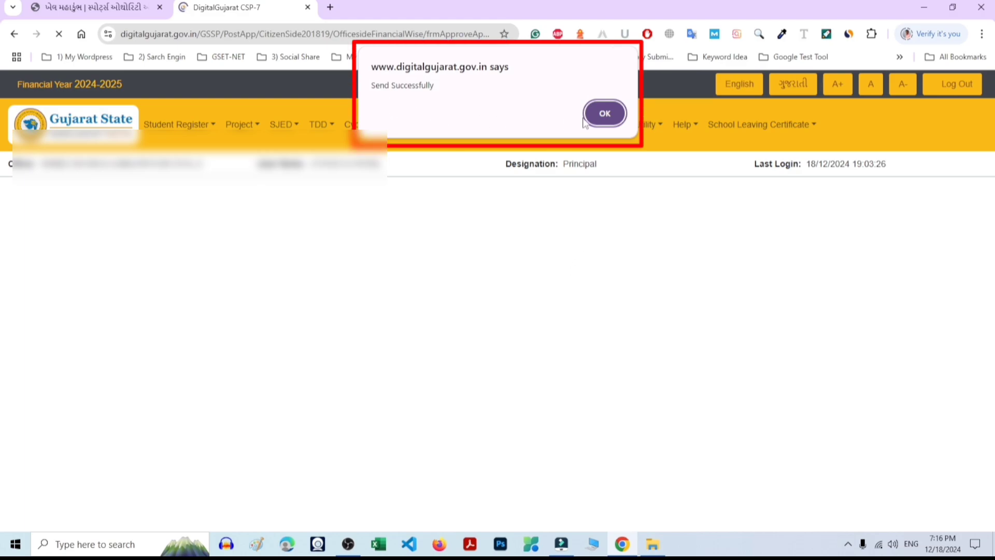
{"action": "left_click", "coordinate": [604, 114]}
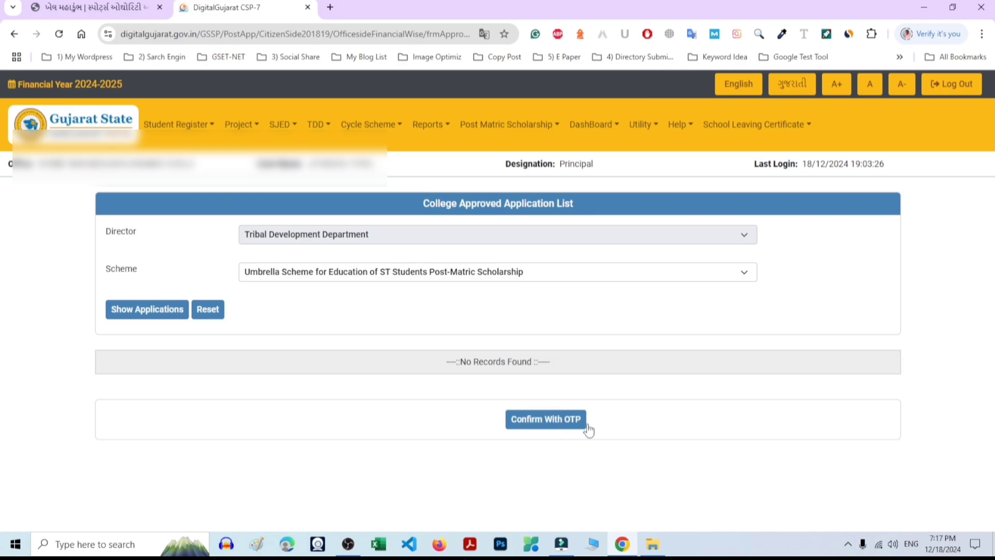